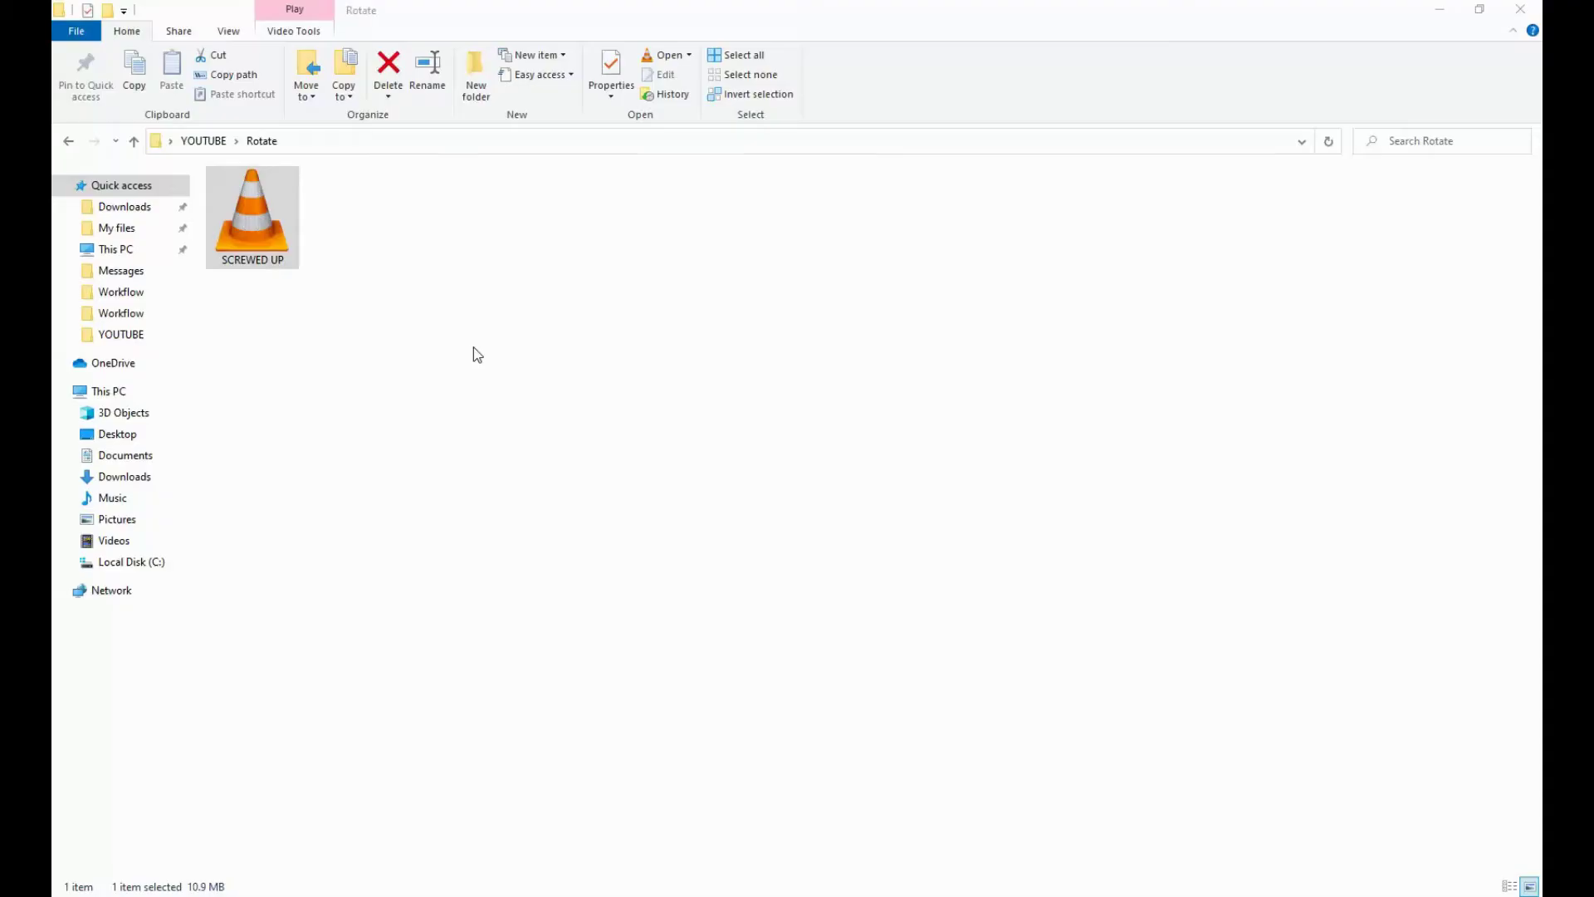
- Play SCREWED UP.mp4 from the Rotate folder with VLC media player via its right-click menu
{"action": "left_click", "coordinate": [270, 239]}
{"action": "double_click", "coordinate": [269, 237]}
{"action": "right_click", "coordinate": [263, 240]}
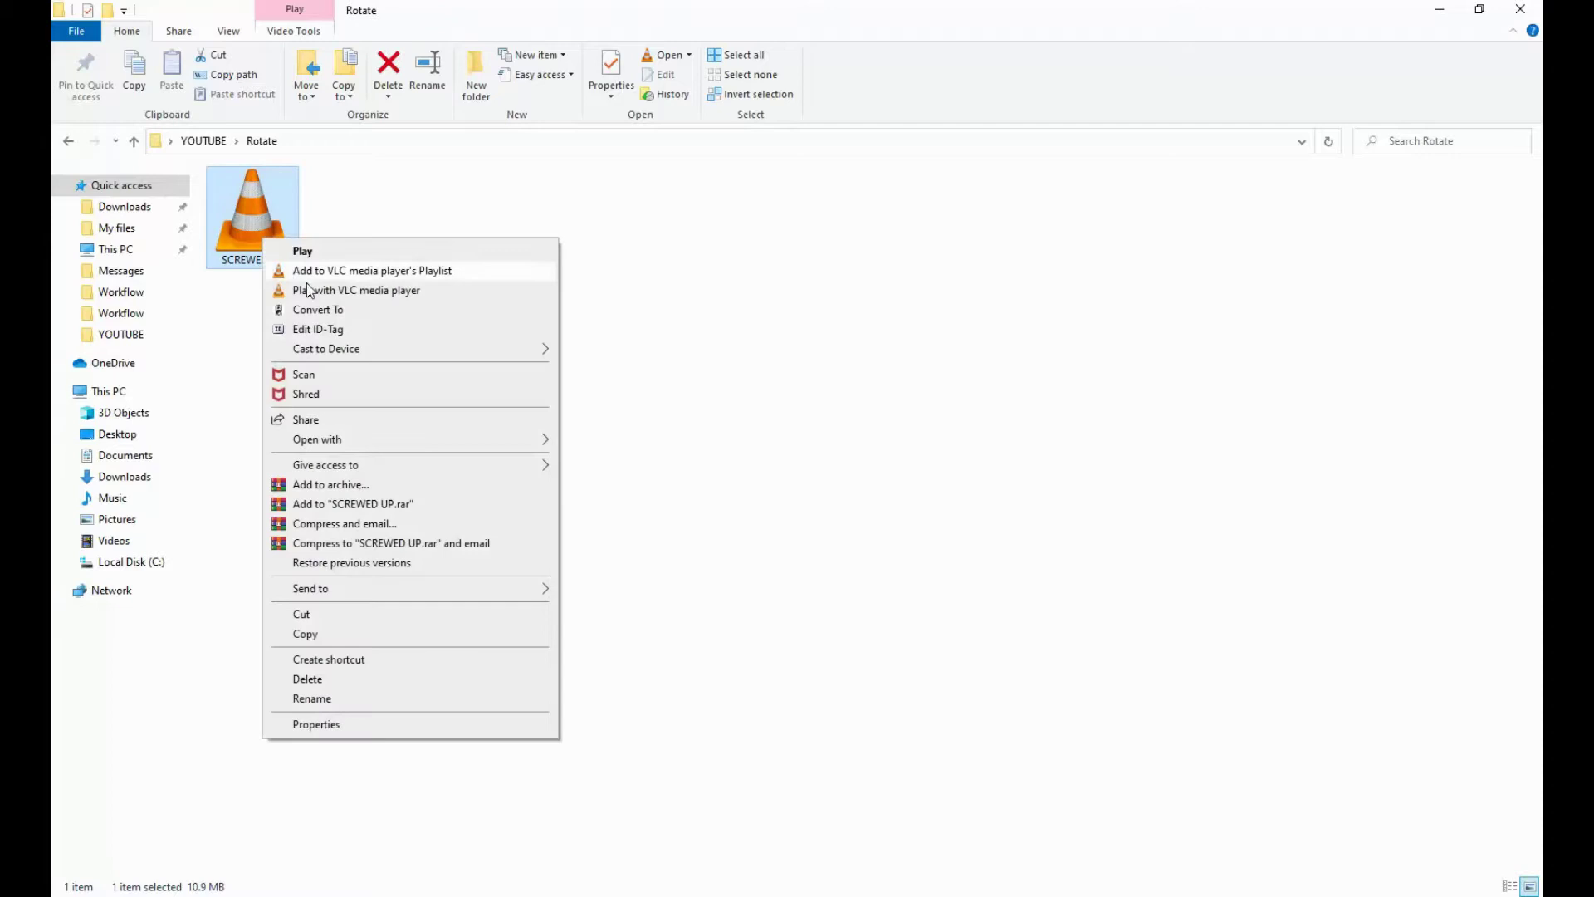
{"action": "left_click", "coordinate": [320, 291]}
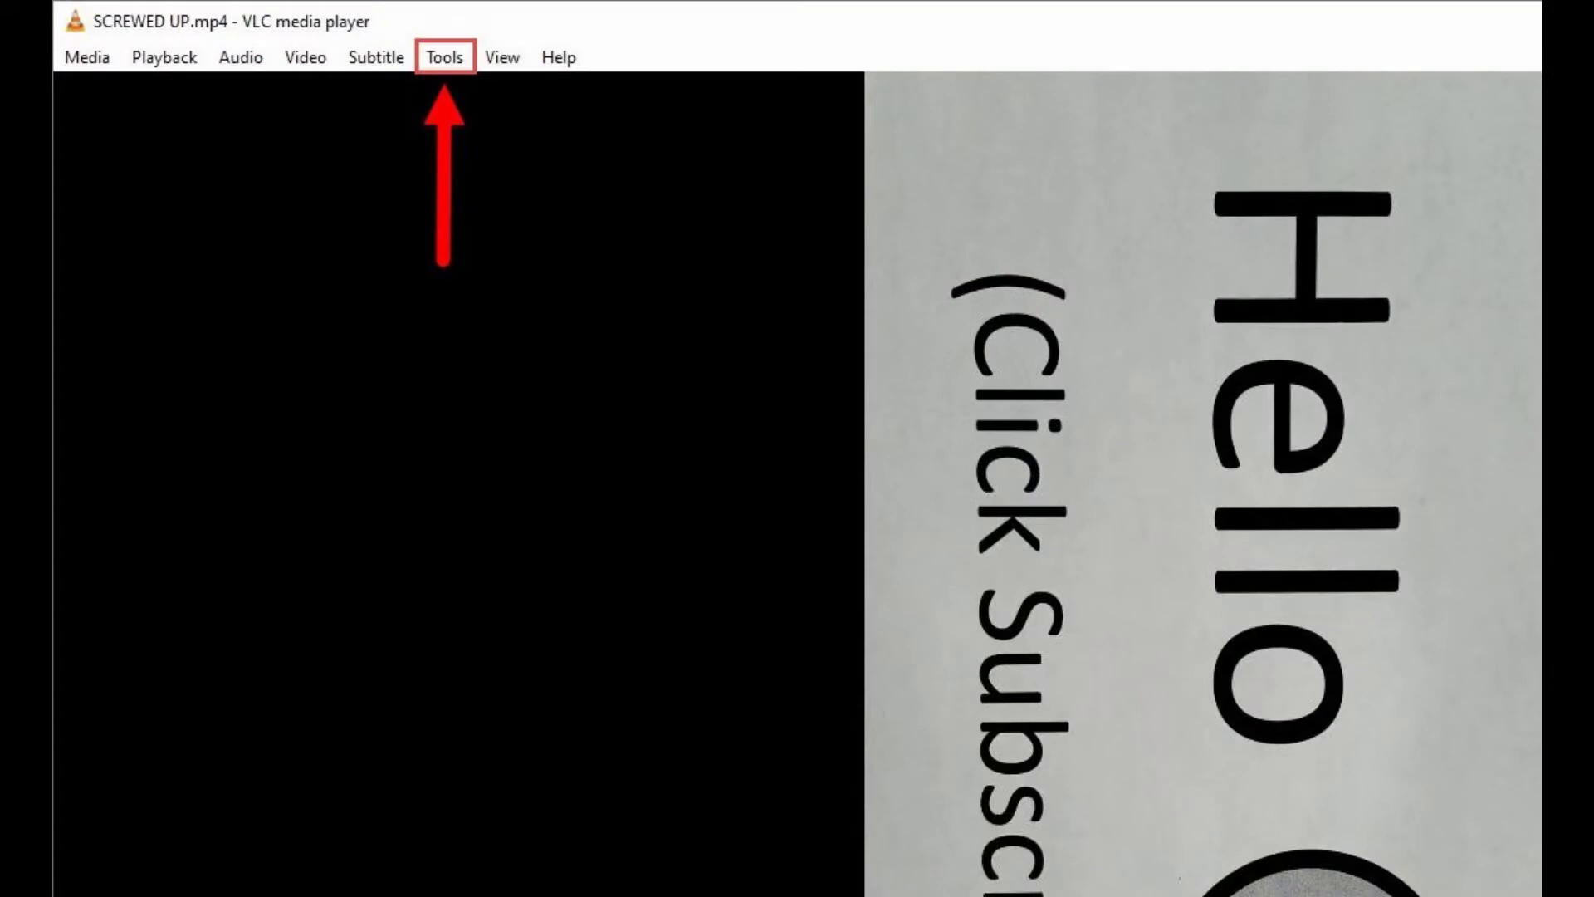
- Open VLC's Tools menu with Alt+S to reach Effects and Filters
{"action": "key", "text": "alt+s"}
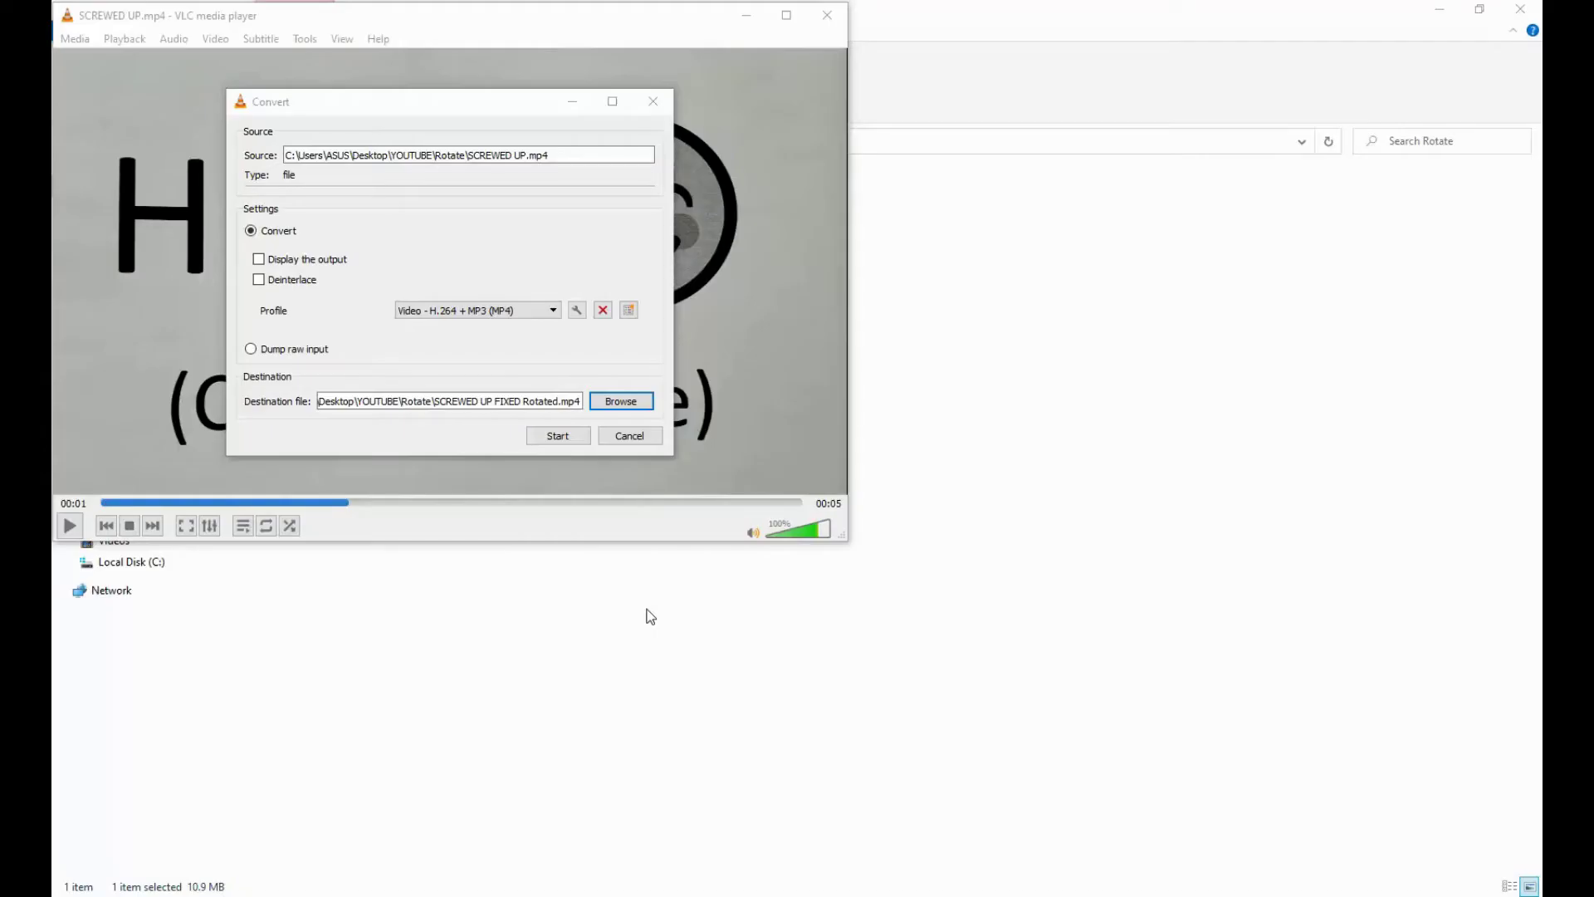
- Start converting SCREWED UP.mp4 into the rotated MP4 file and let it finish
{"action": "left_click", "coordinate": [573, 438]}
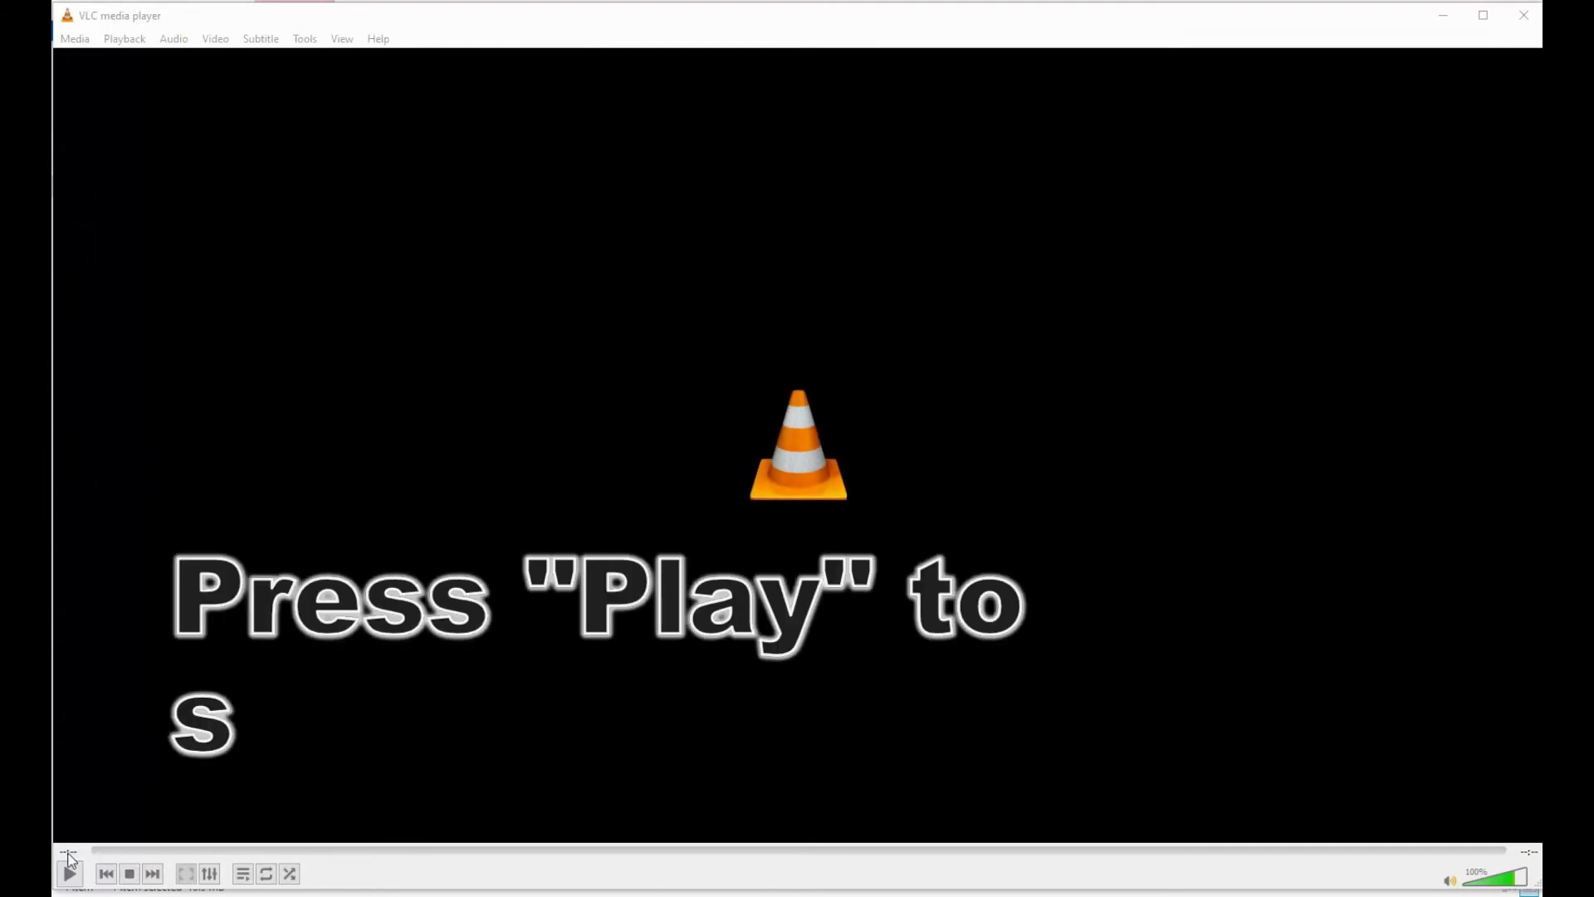
{"action": "left_click", "coordinate": [70, 875]}
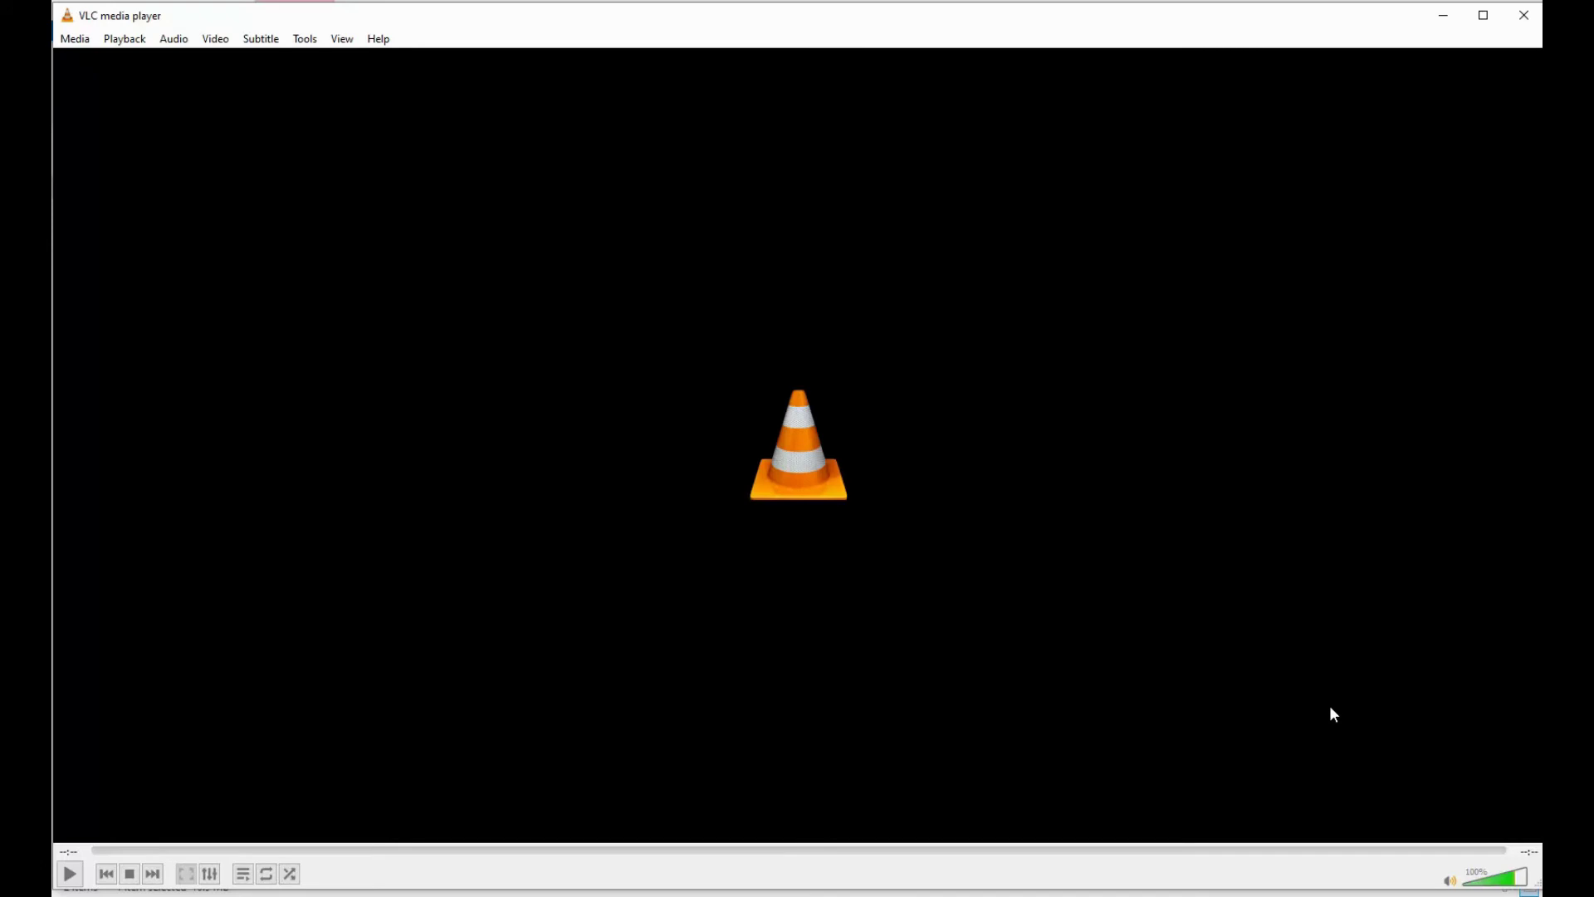
- Close VLC, play SCREWED UP FIXED Rotated to confirm its upright orientation, then close it
{"action": "left_click", "coordinate": [1523, 15]}
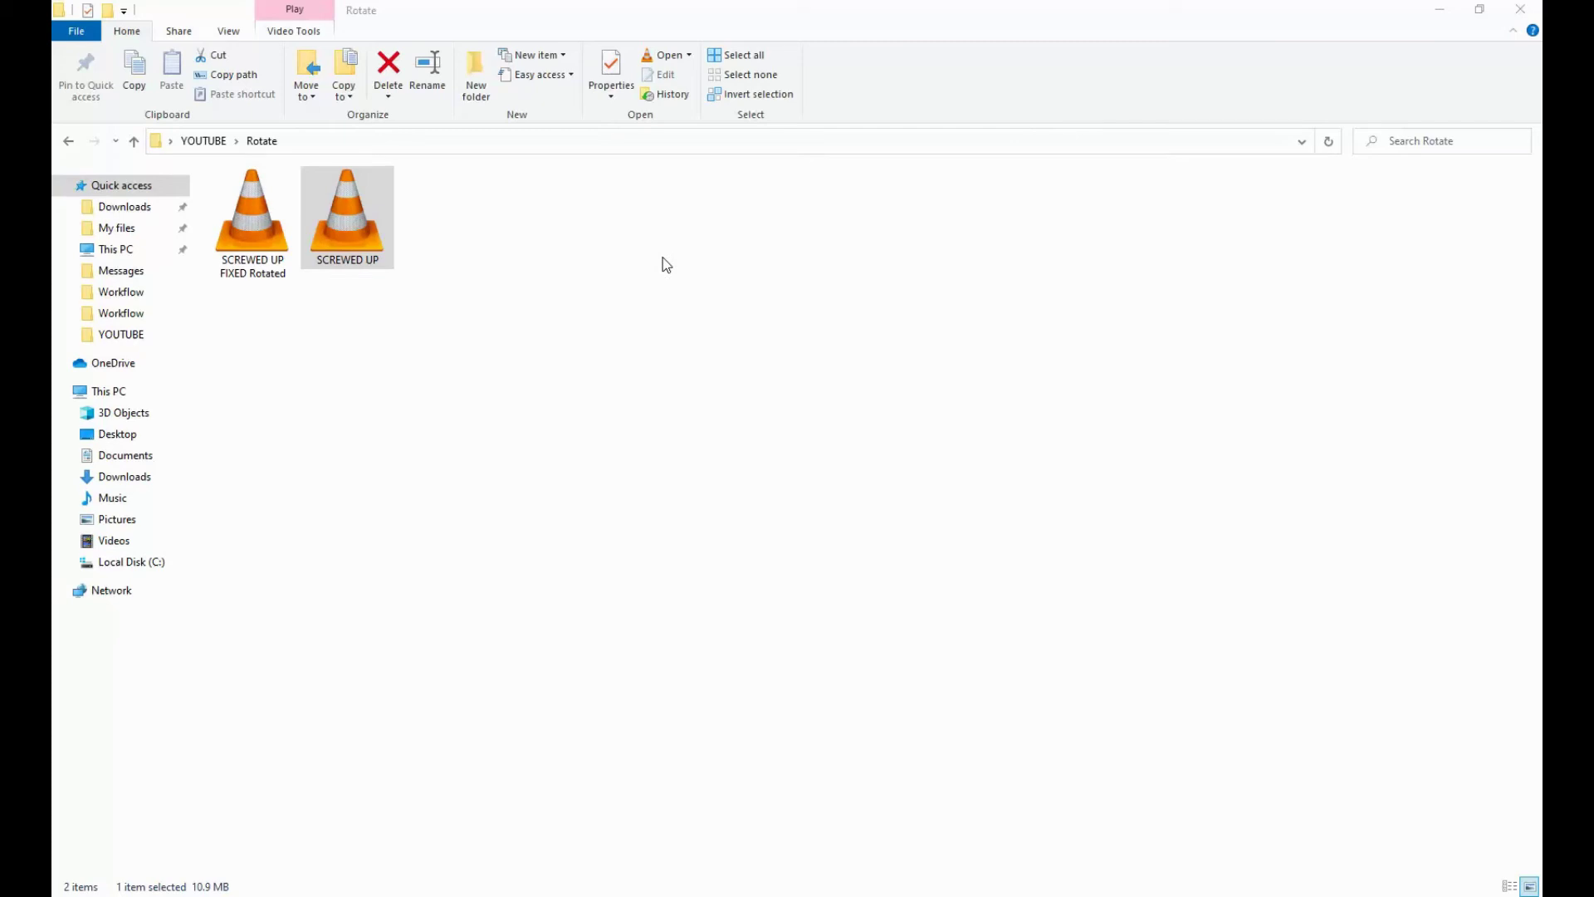
{"action": "double_click", "coordinate": [290, 229]}
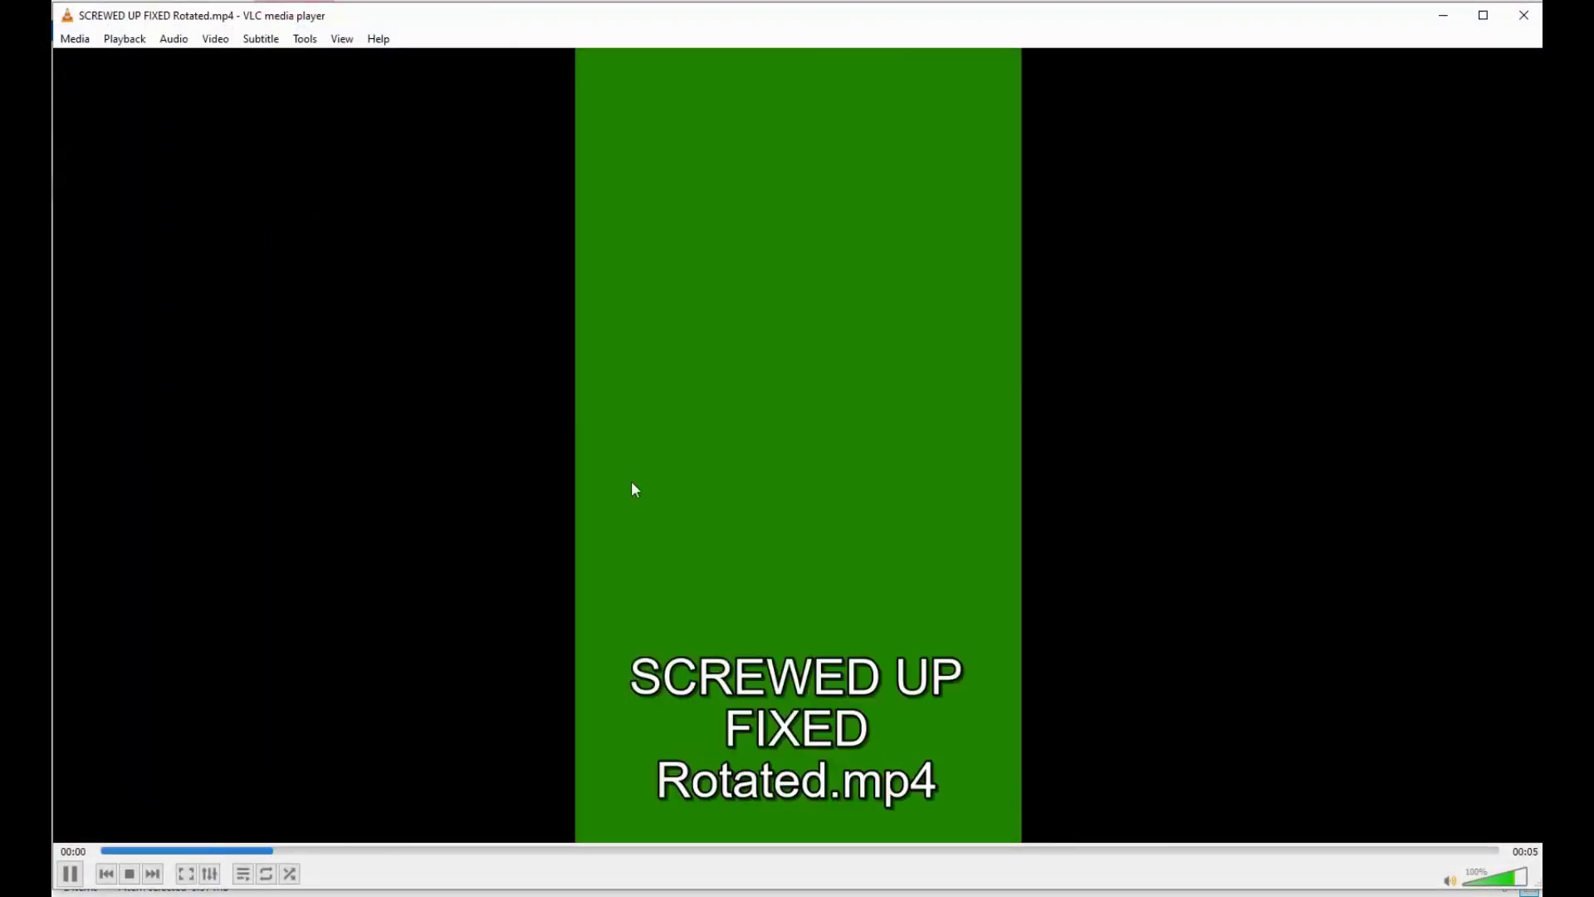
{"action": "left_click", "coordinate": [1528, 16]}
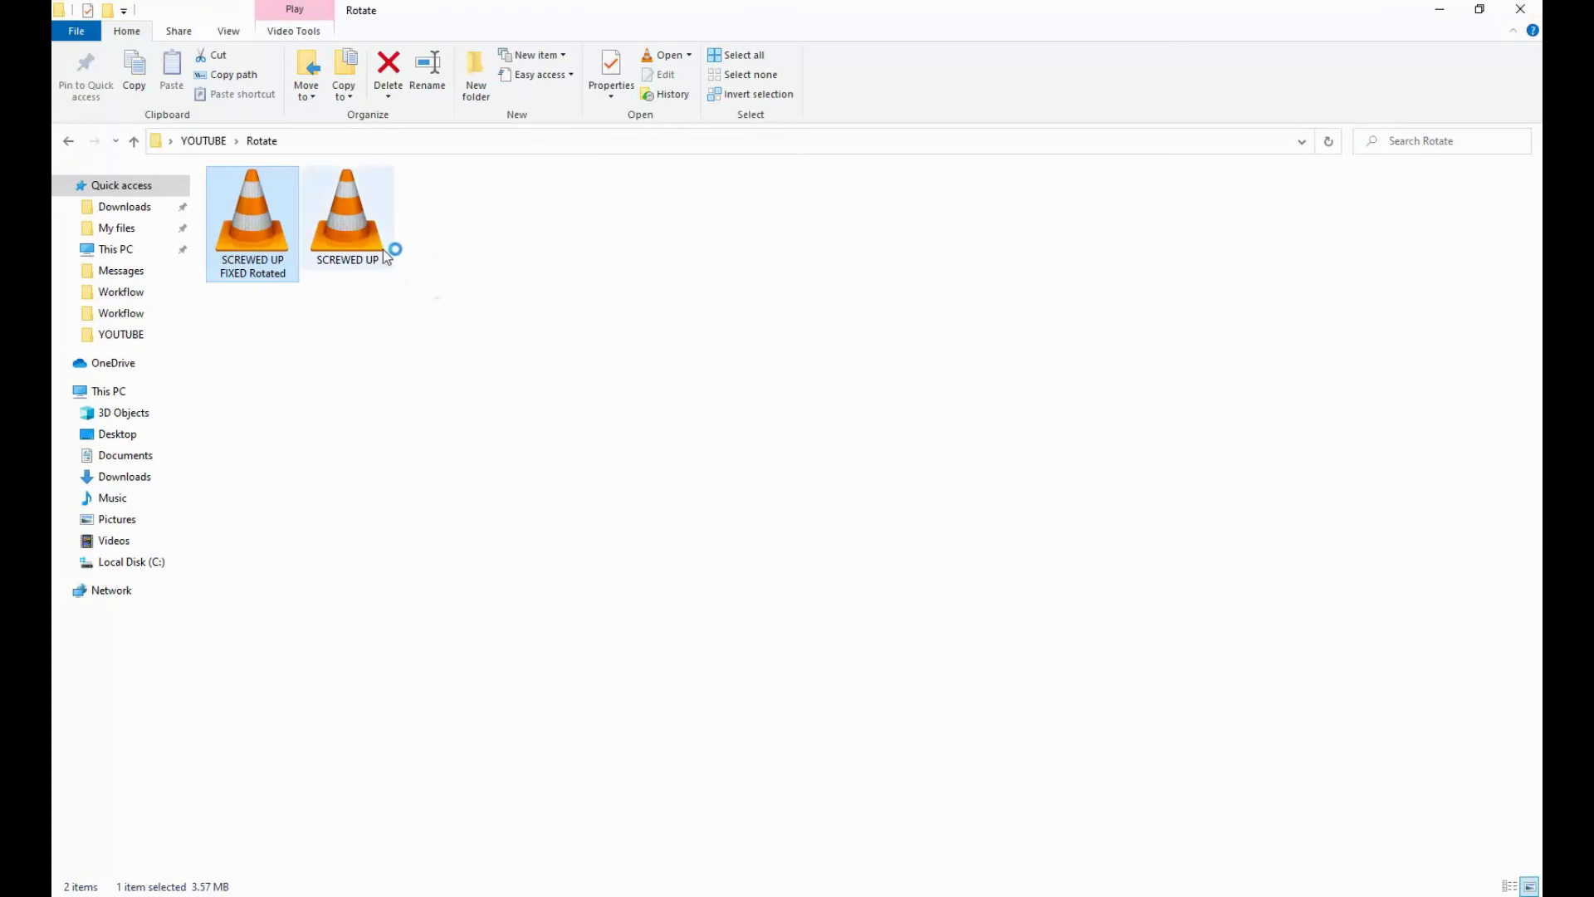
{"action": "mouse_move", "coordinate": [373, 232]}
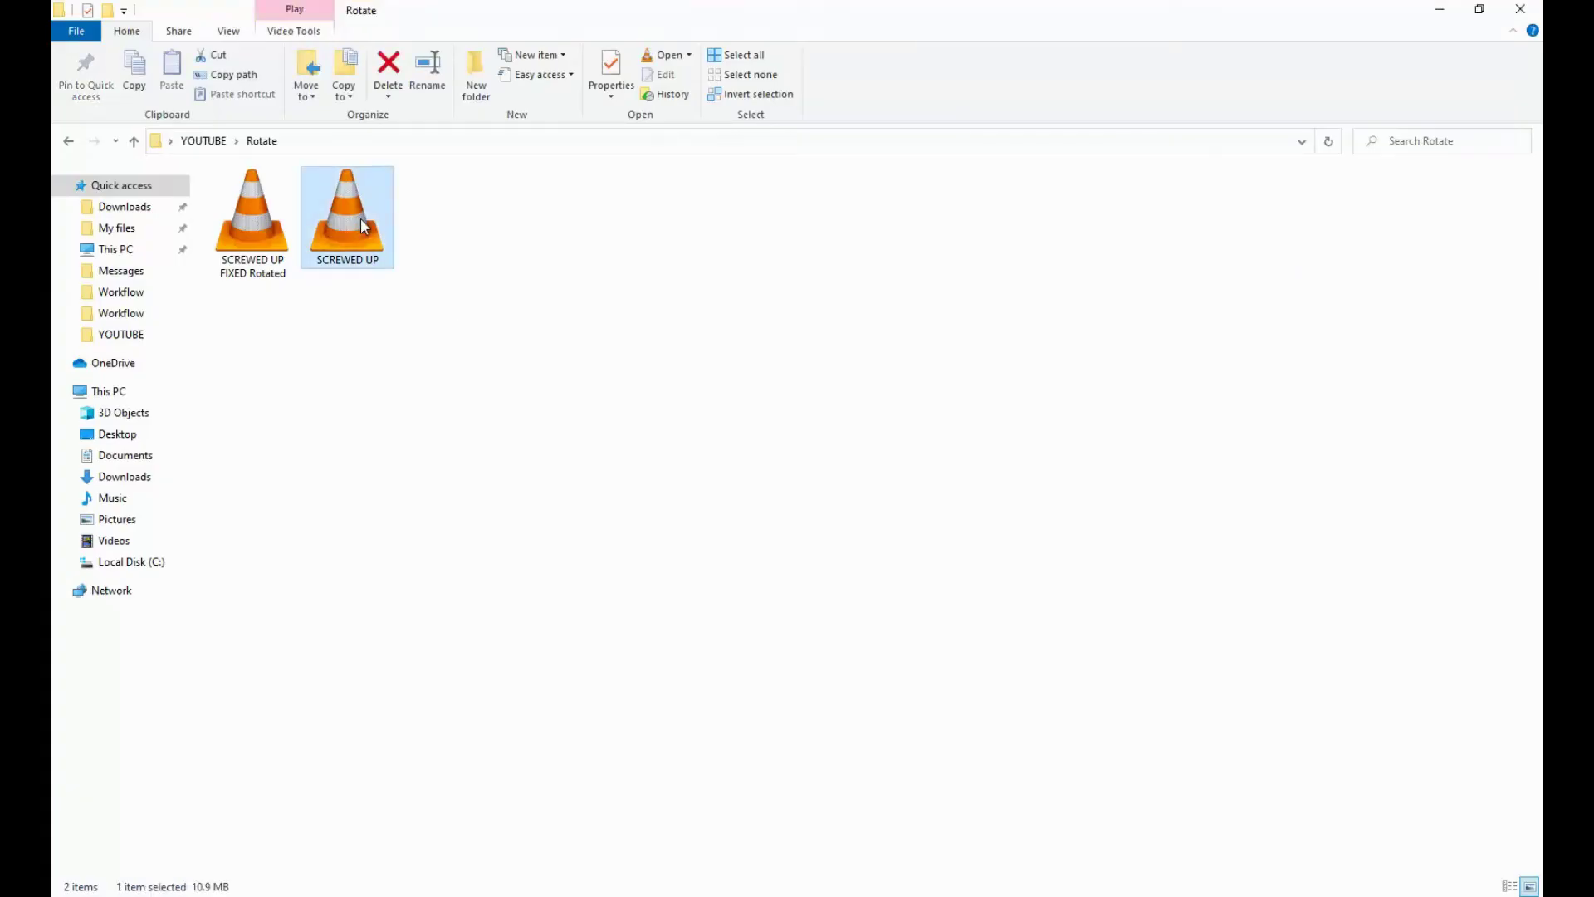
- Replay the original SCREWED UP.mp4, still sideways, in VLC and close the window
{"action": "double_click", "coordinate": [361, 221]}
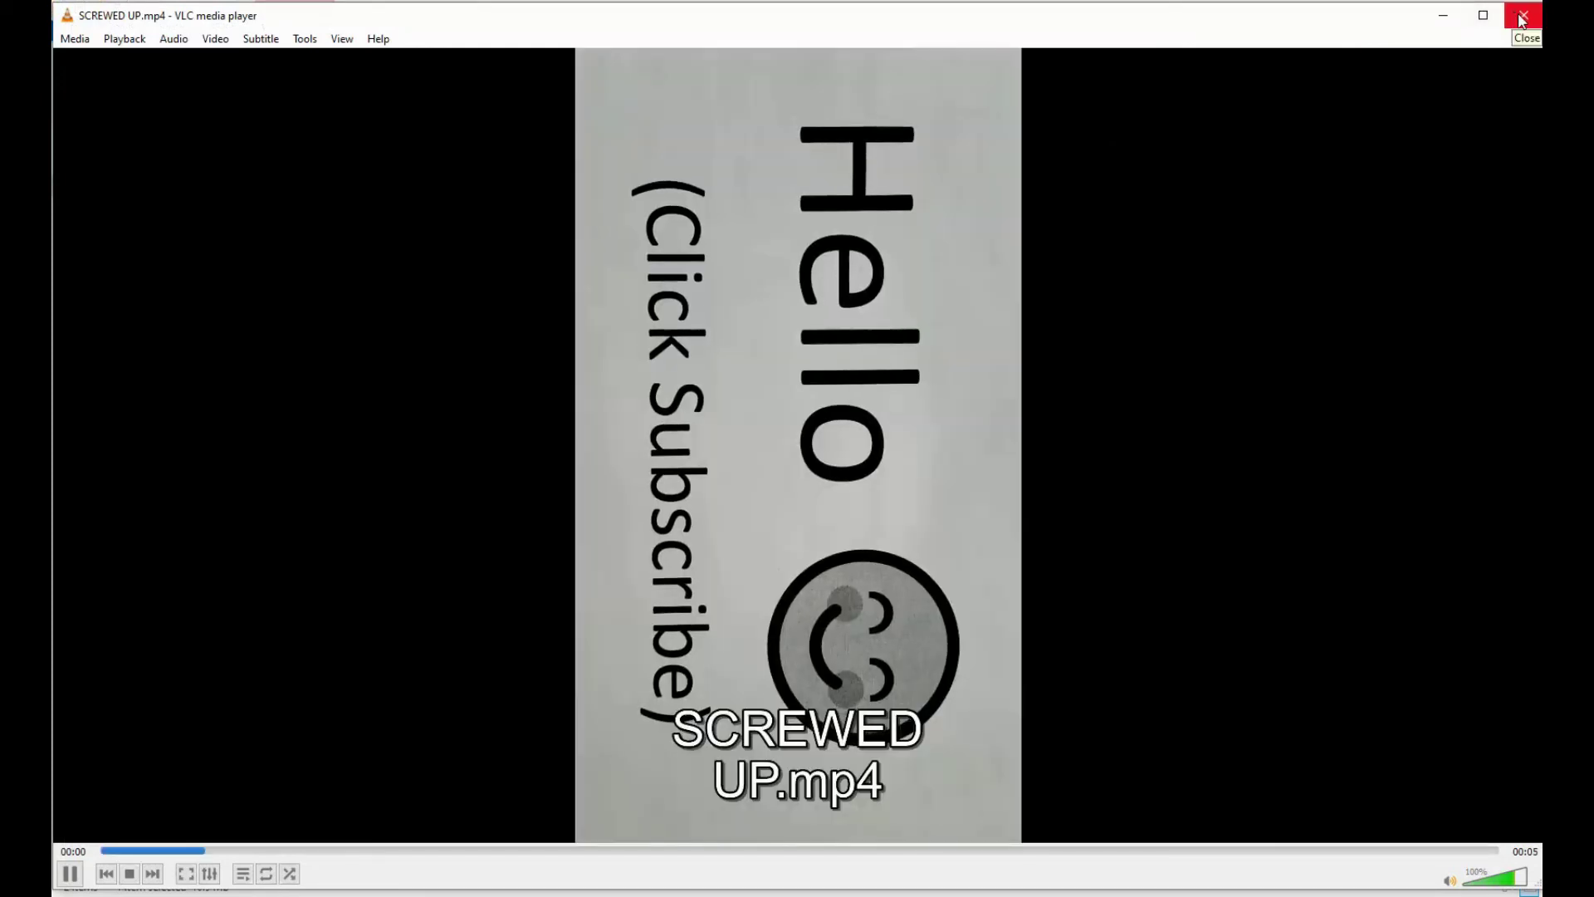
{"action": "left_click", "coordinate": [1522, 20]}
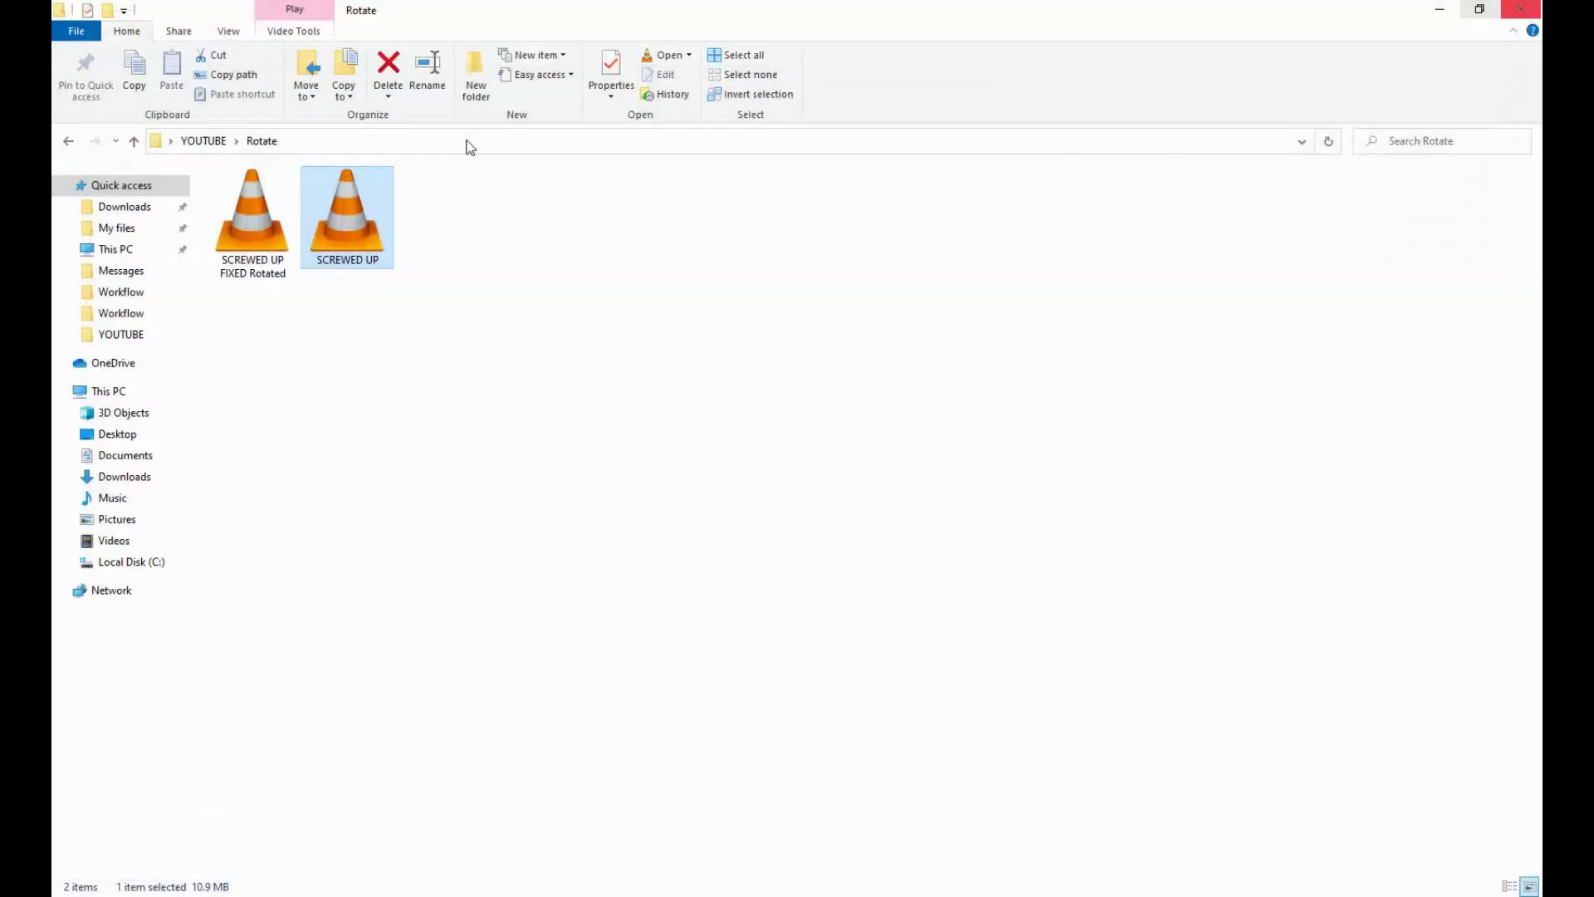